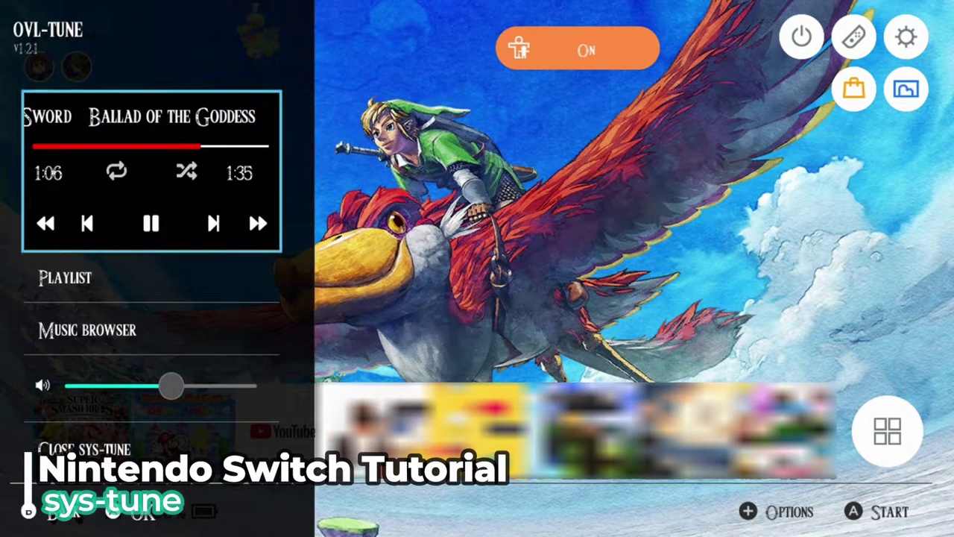
Rewind the playing Ballad of the Goddess track in the sys-tune player.
key("Left")
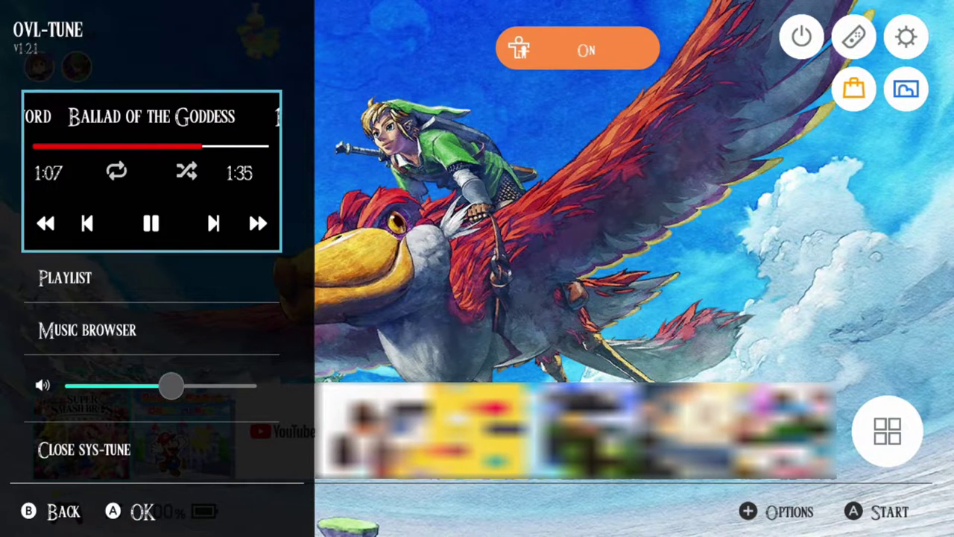
key("Left")
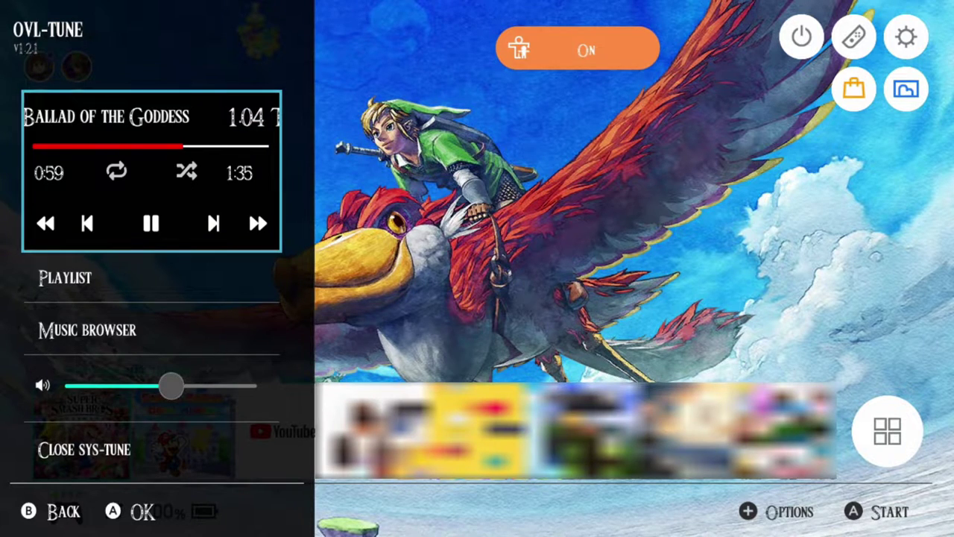
key("Left")
key("Left")
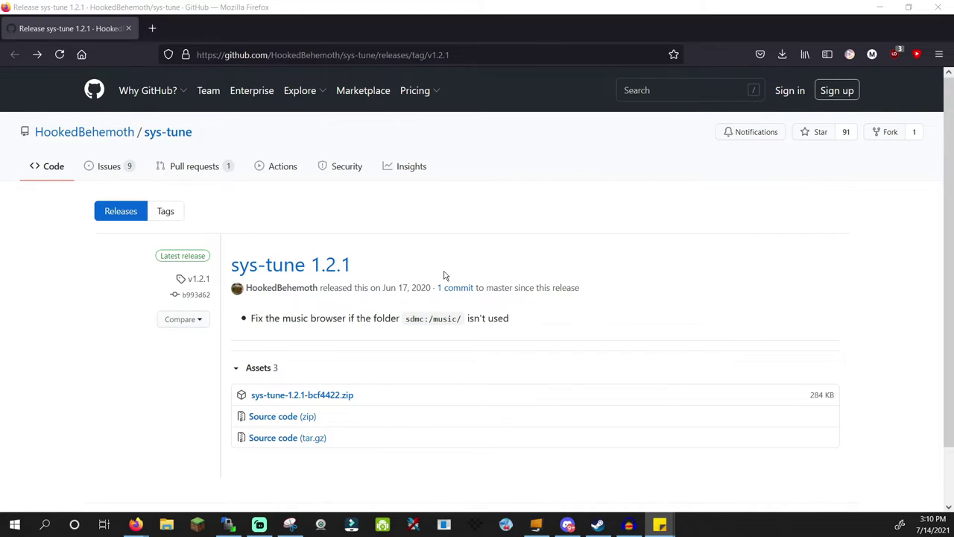
Download sys-tune-1.2.1-bcf4422.zip and copy its atmosphere and switch folders to the Switch's root in WinSCP, overwriting existing files.
left_click(337, 401)
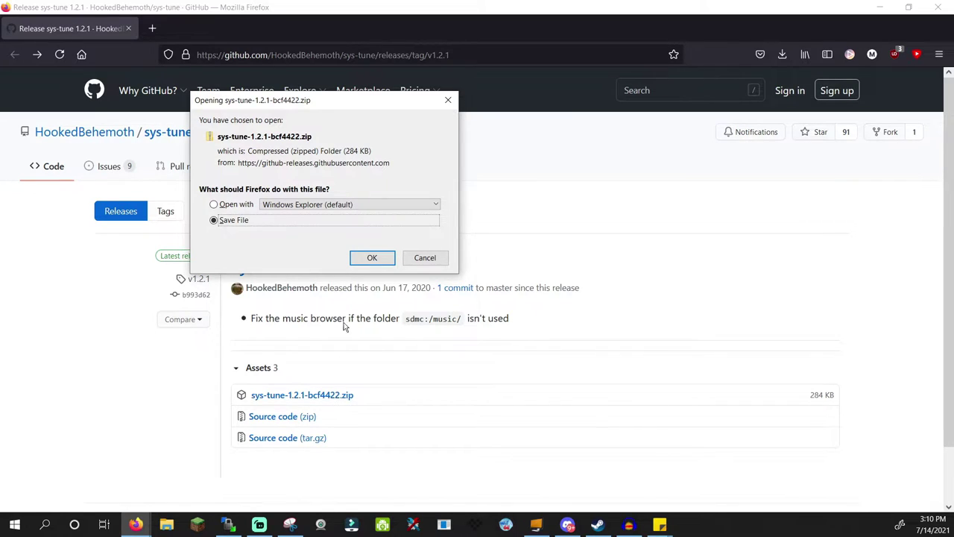
left_click(372, 257)
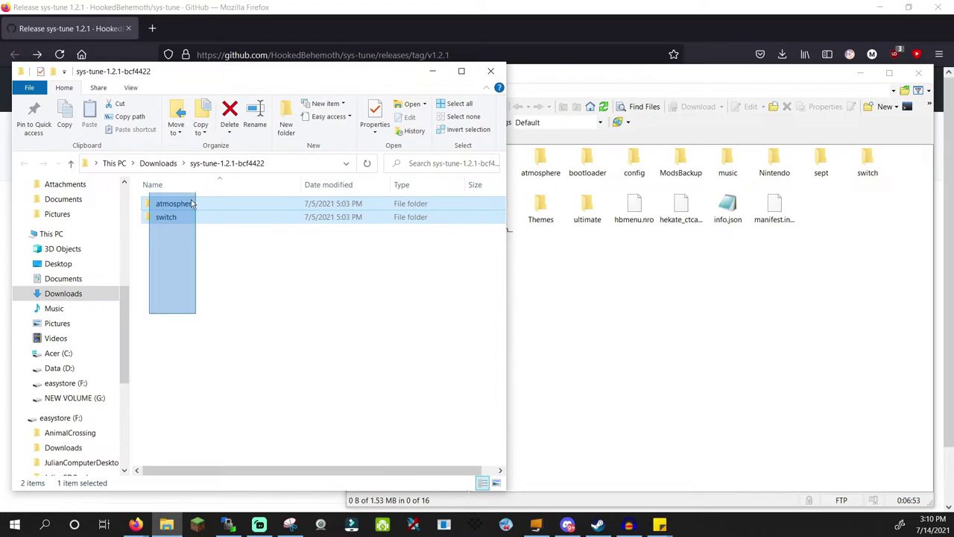
left_click_drag(179, 209, 686, 309)
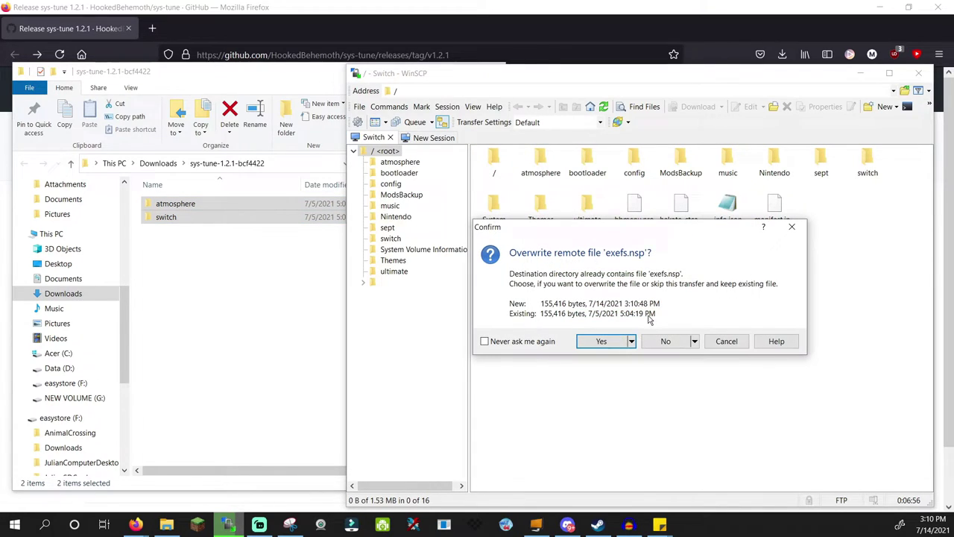
left_click(611, 343)
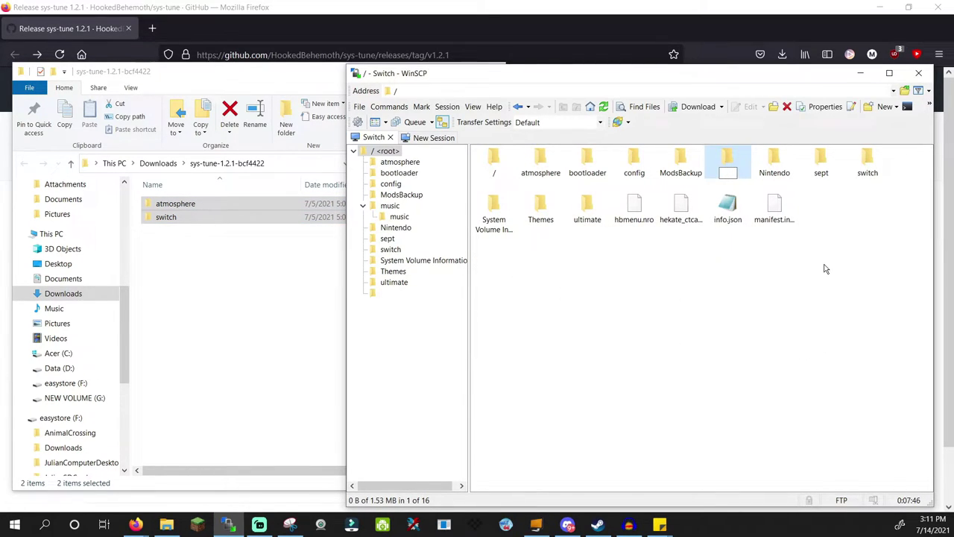
Name the folder in the Switch's root "music" and open it to select the 1.04 Theme of Skyward Sword file.
type("music")
key("Return")
key("Return")
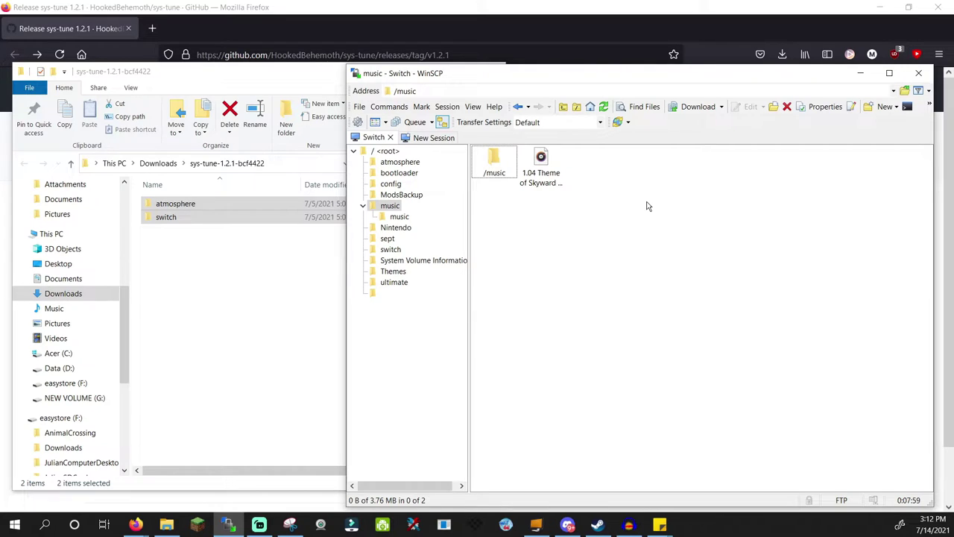
left_click(561, 170)
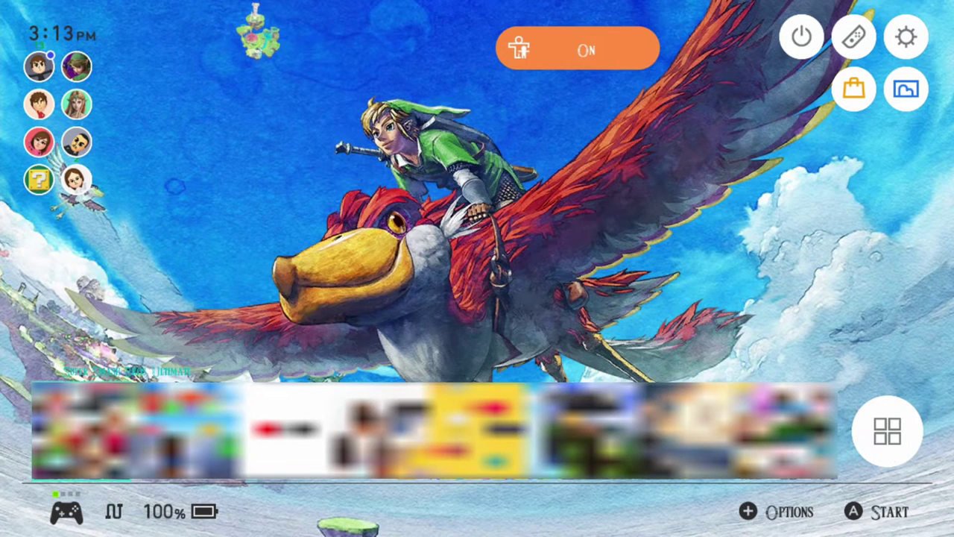
Bring up the Tesla overlay menu on the Switch and launch the sys-tune overlay.
key("l+Down")
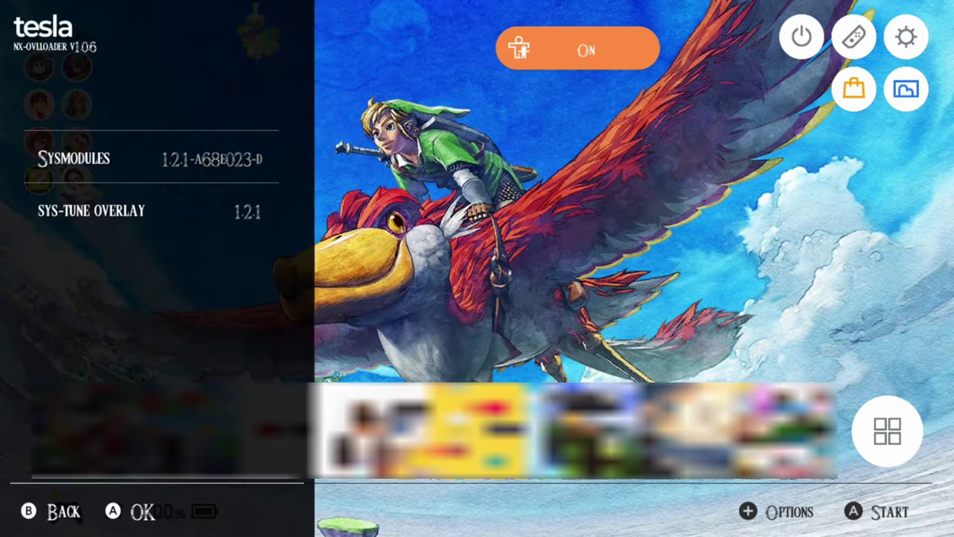
key("Down")
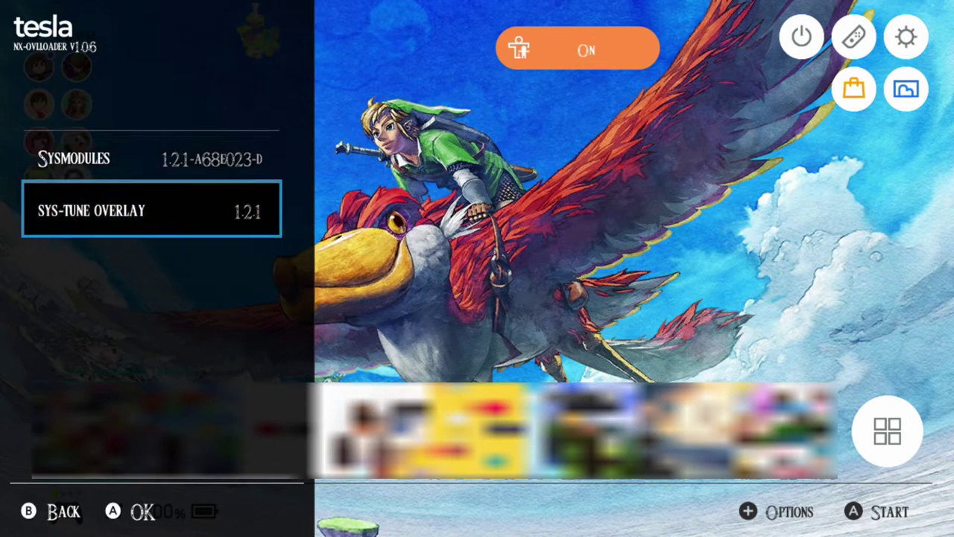
key("Up")
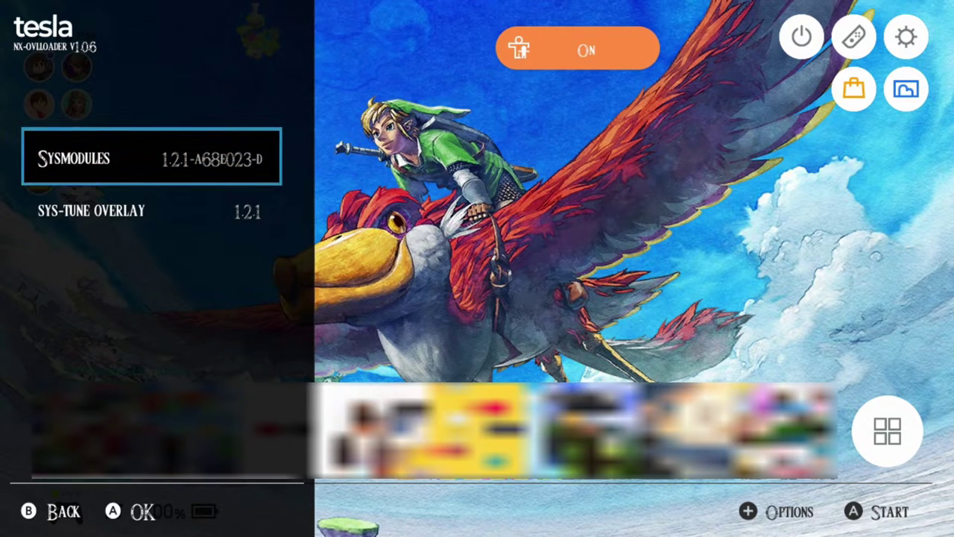
key("Down")
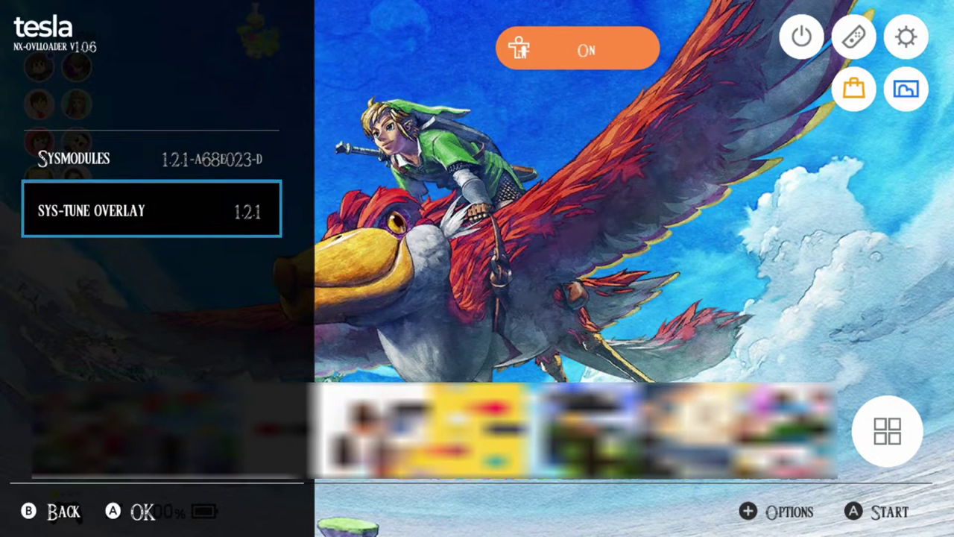
key("Return")
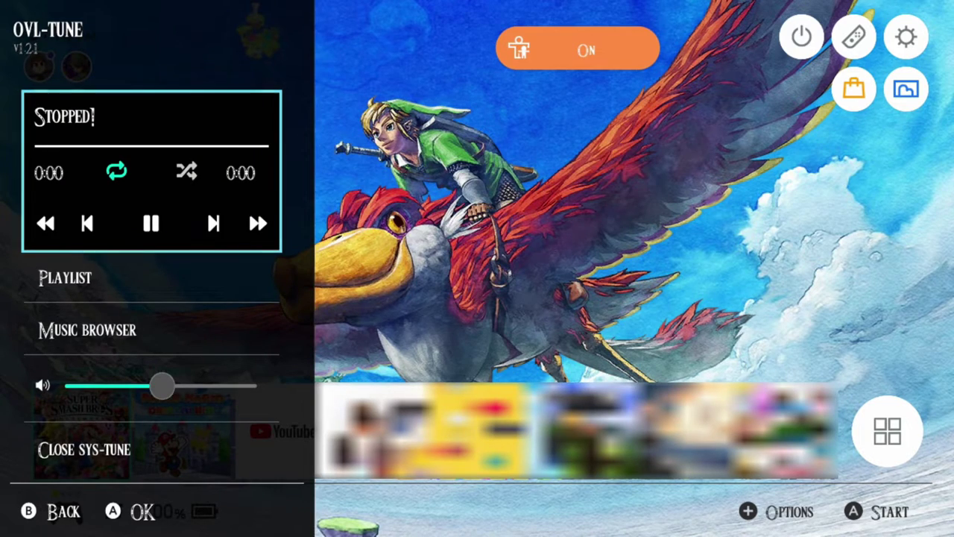
key("Down")
key("Down")
key("Down")
key("Down")
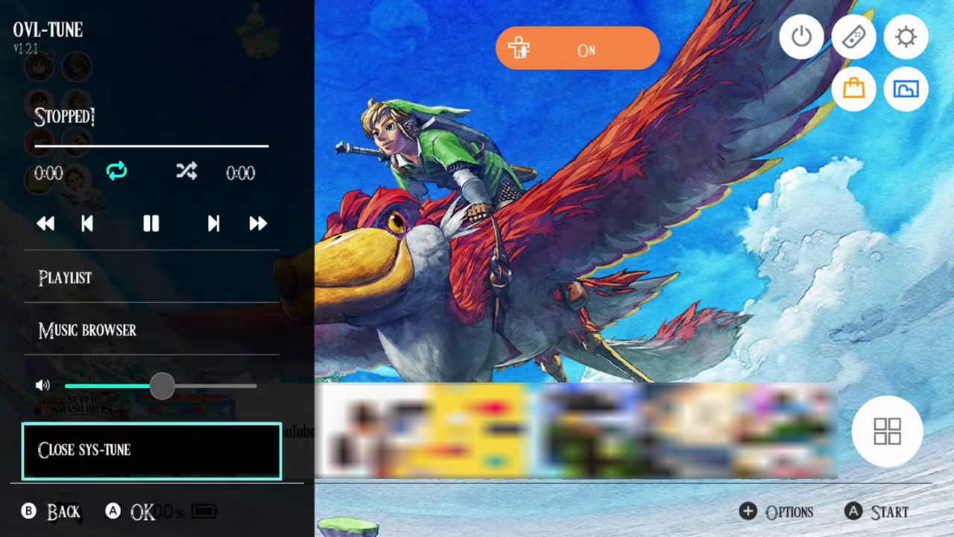
key("Up")
key("Up")
key("Up")
key("Up")
Queue 1.04 Theme of Skyward Sword from the music browser's /music/ folder and return to the player.
key("Down")
key("Down")
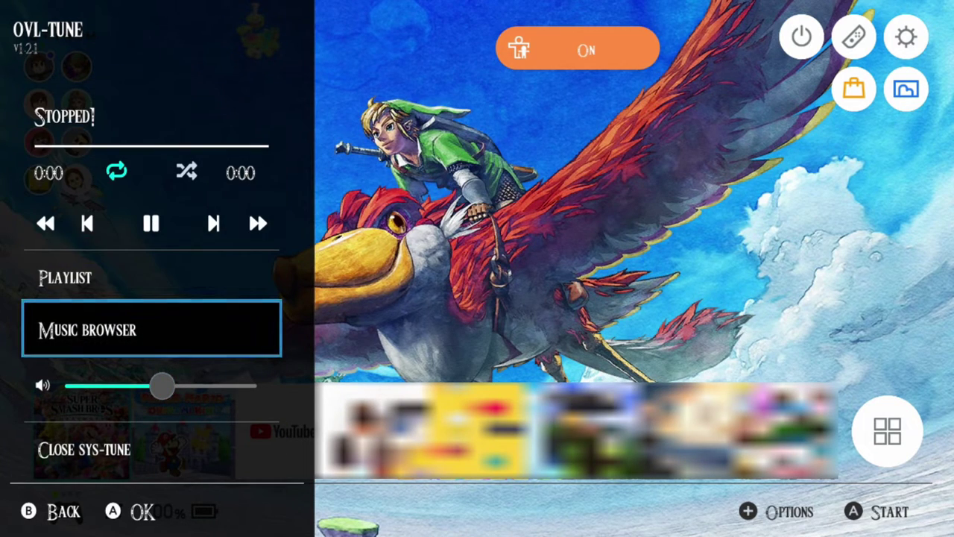
key("Return")
key("Down")
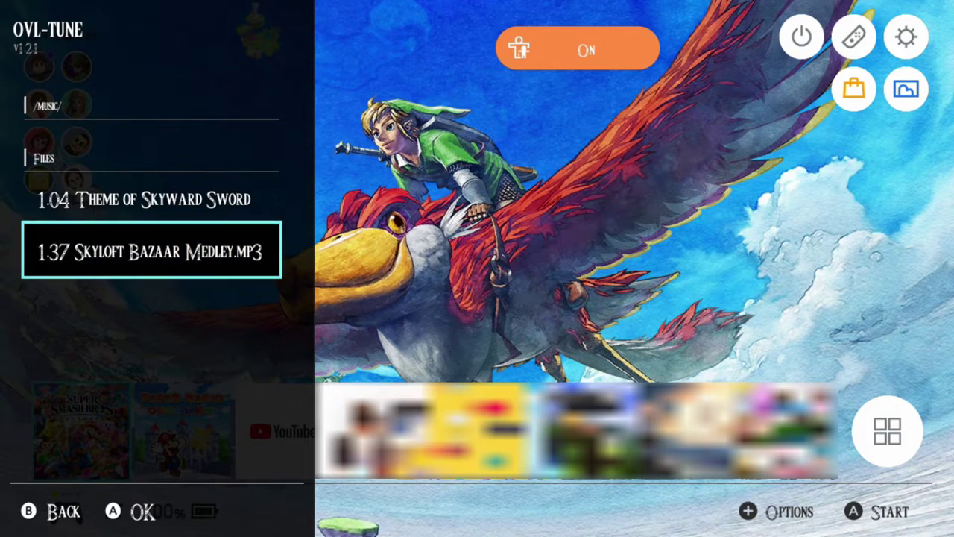
key("Up")
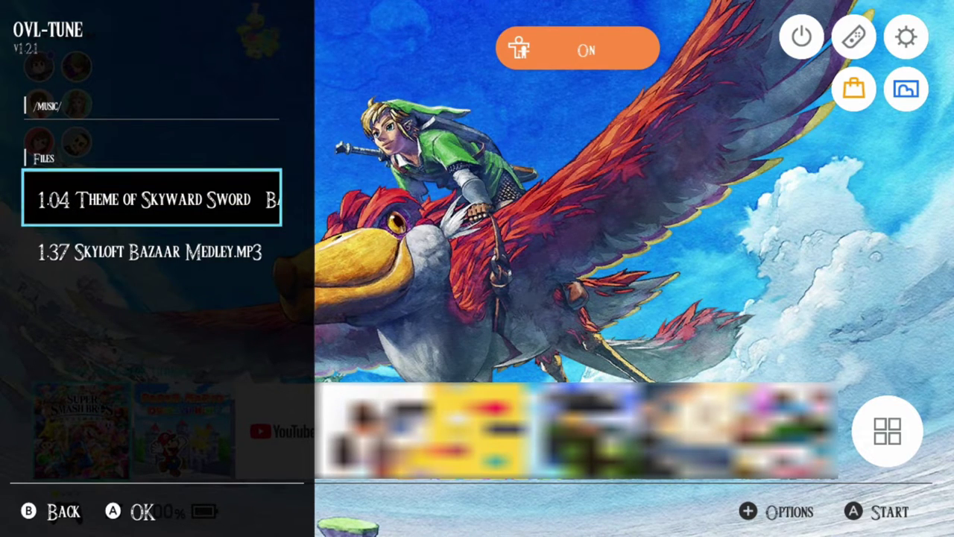
key("Down")
key("Up")
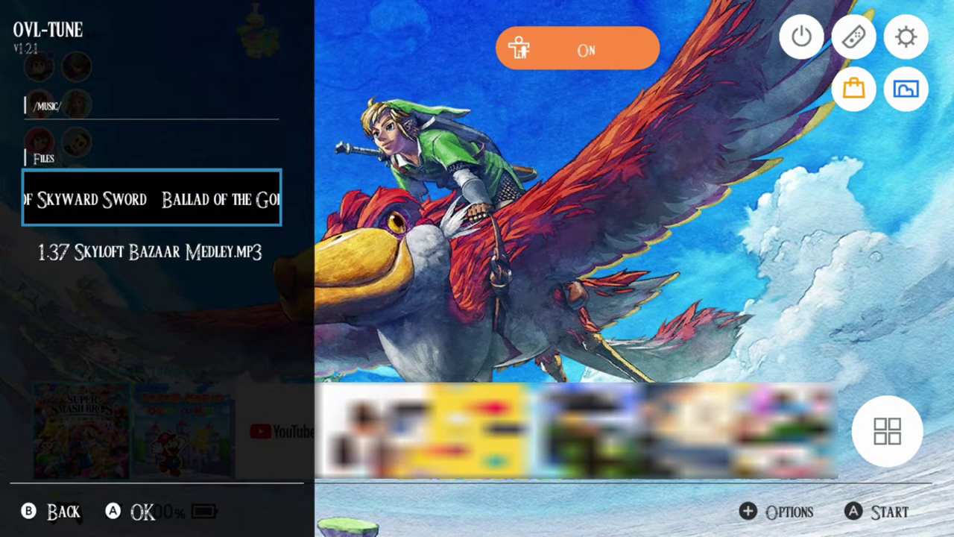
key("Escape")
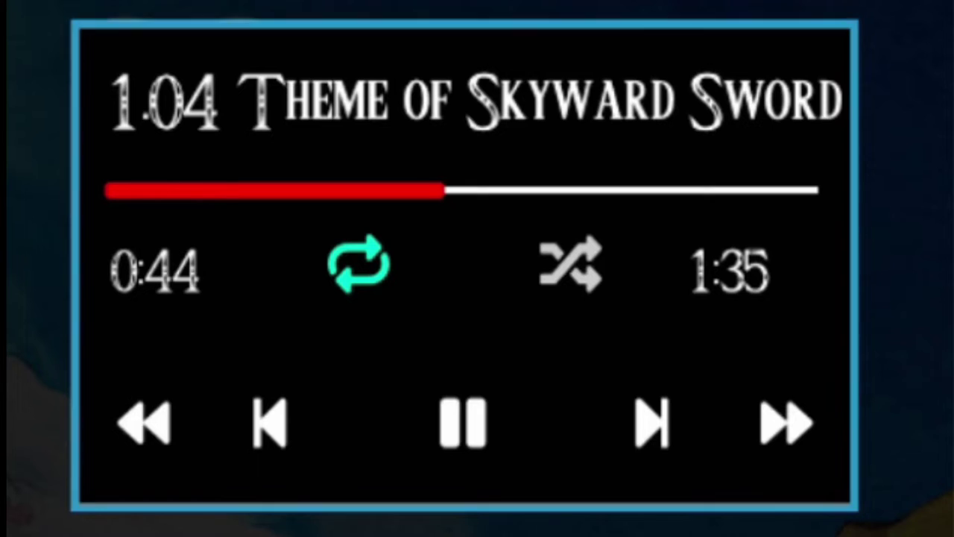
Switch shuffle on and back off, and cycle repeat through single-track mode to off.
key("a")
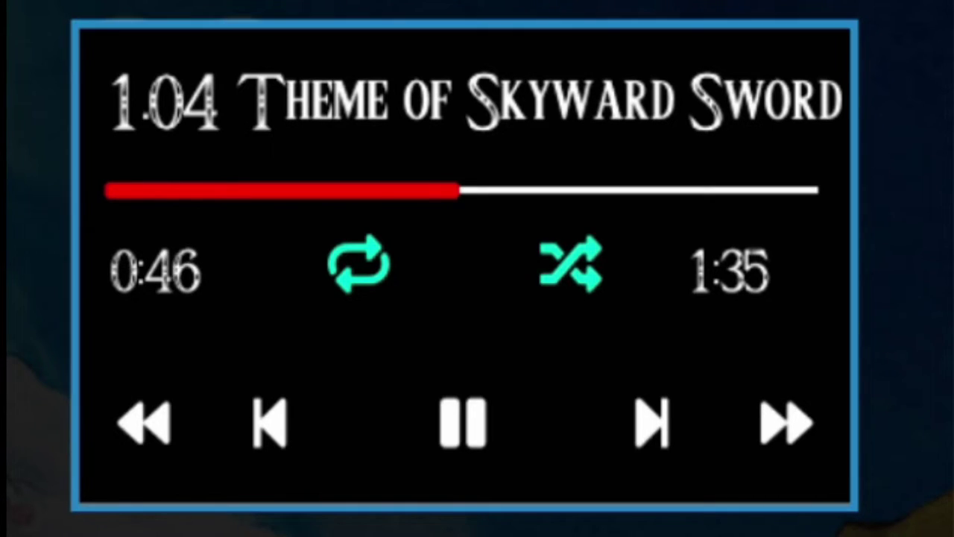
key("a")
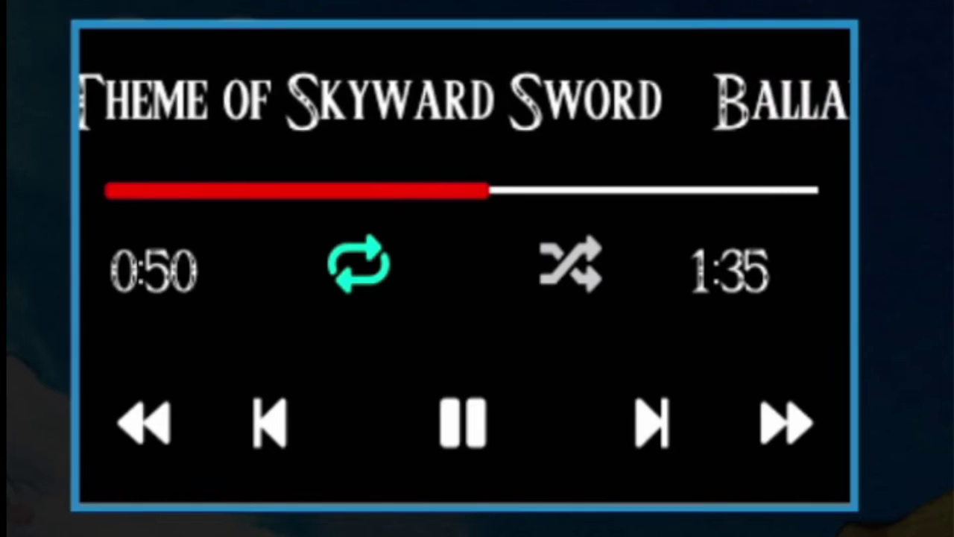
key("r")
key("r")
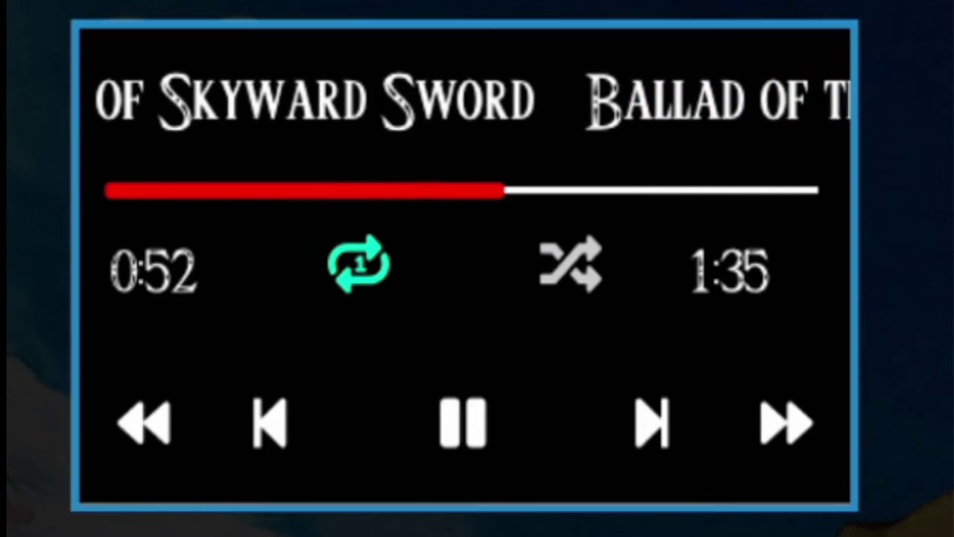
key("r")
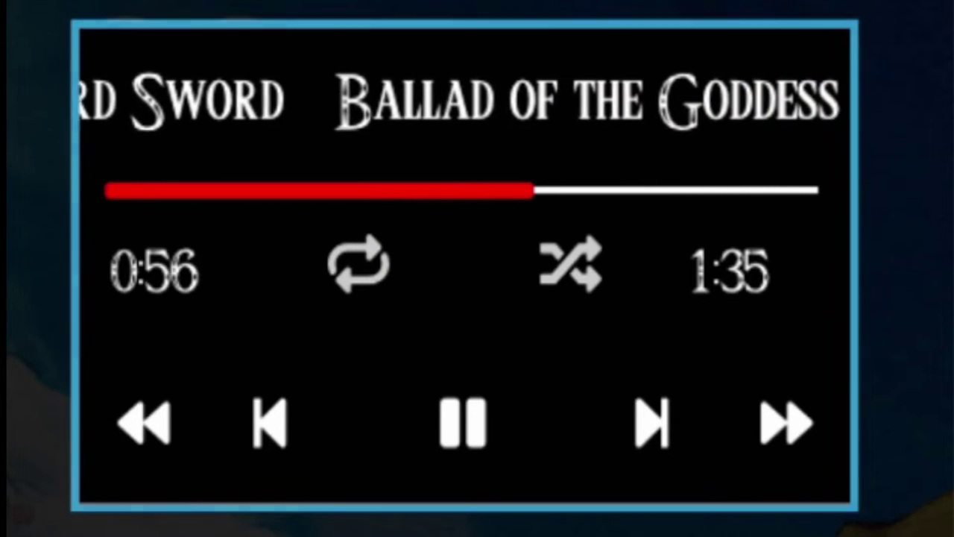
Fast-forward the Theme of Skyward Sword track, and rewind it to 0:00 with playback paused.
key("Right")
key("Right")
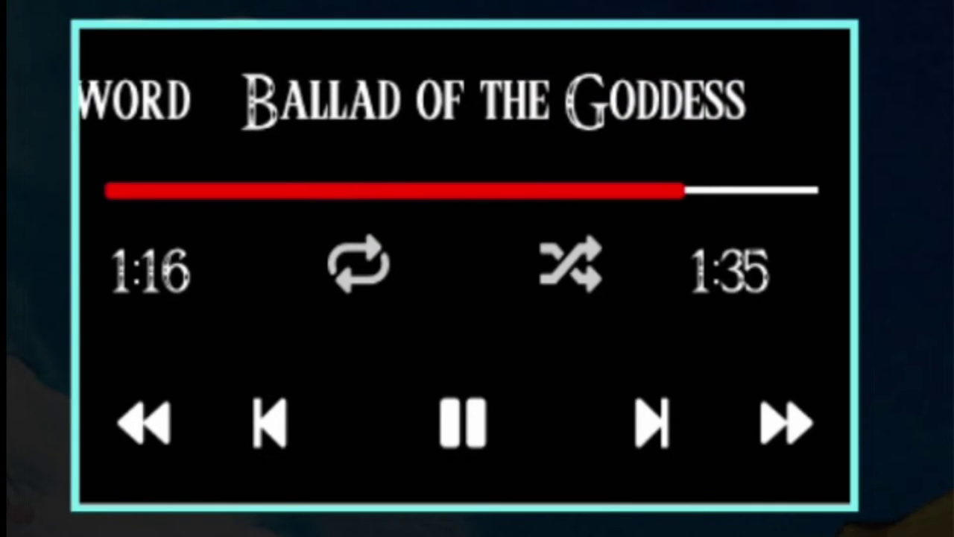
key("Left")
key("Left")
key("Left")
key("Left")
key("Left")
key("Left")
key("Left")
key("Left")
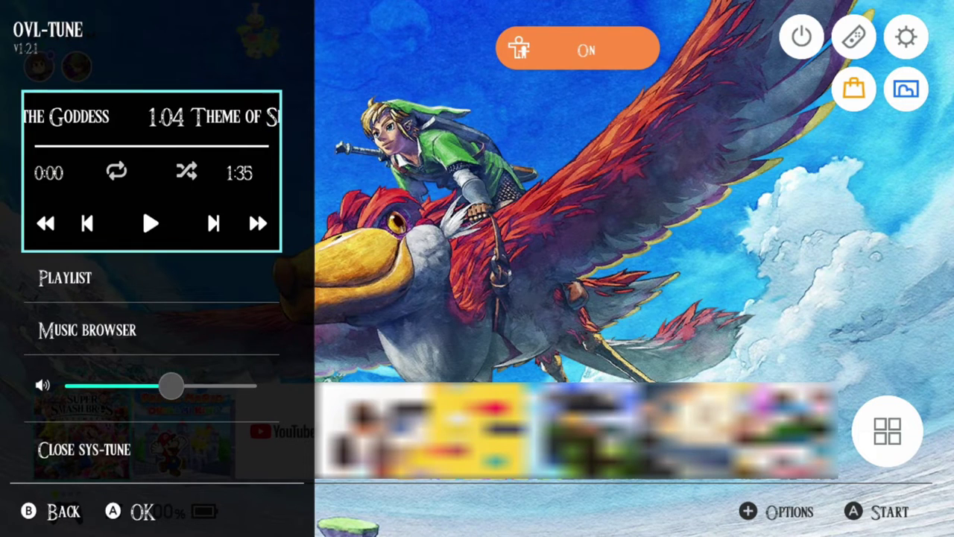
key("a")
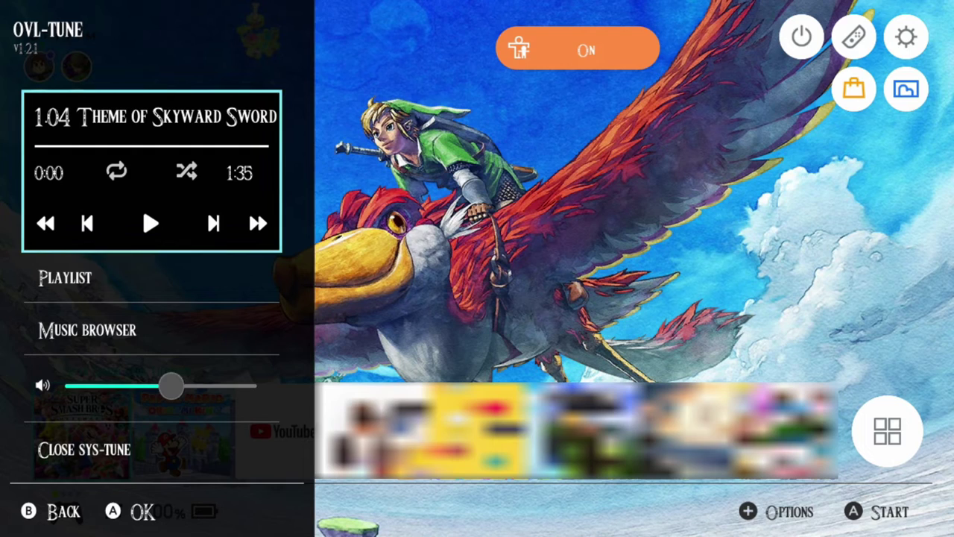
Look into the playlist and the music browser, returning to the player.
key("Down")
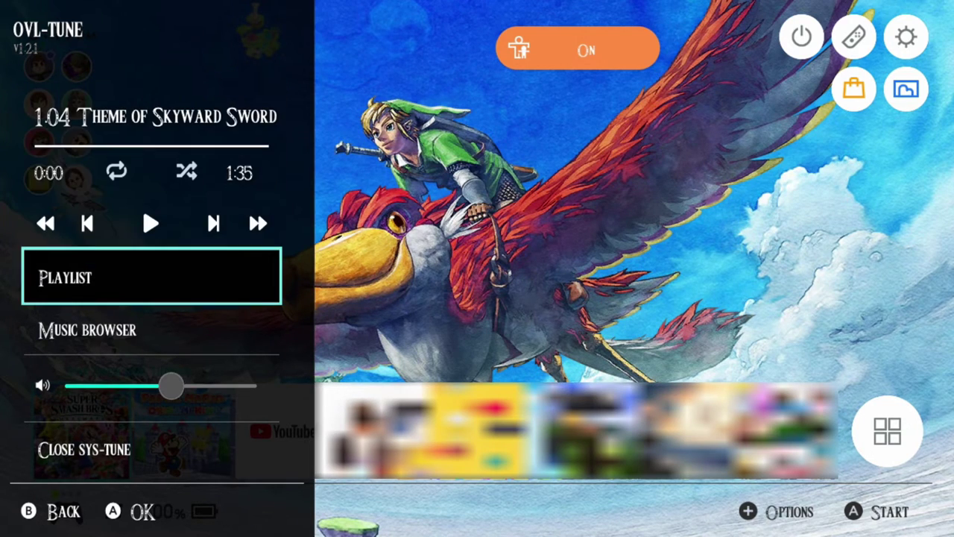
key("a")
key("b")
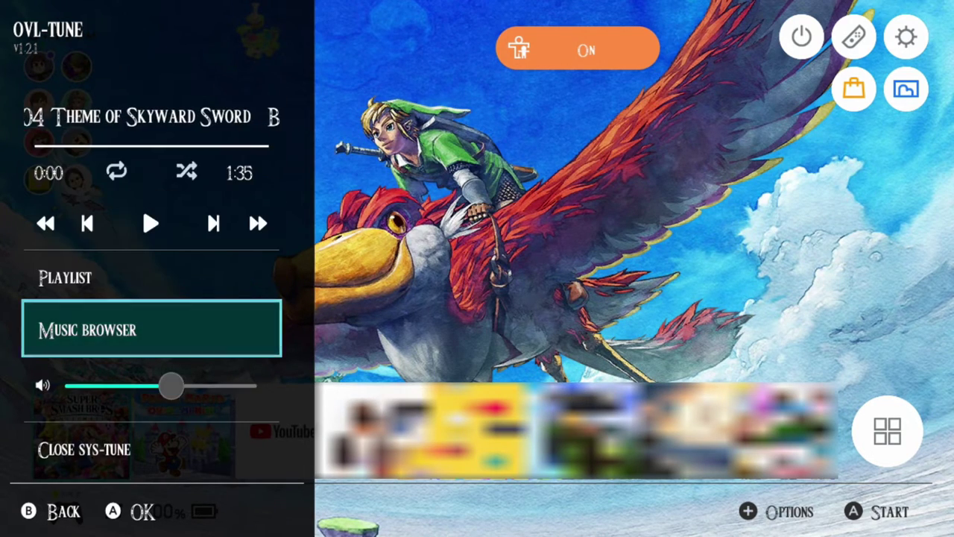
key("Up")
key("a")
key("Down")
key("a")
key("b")
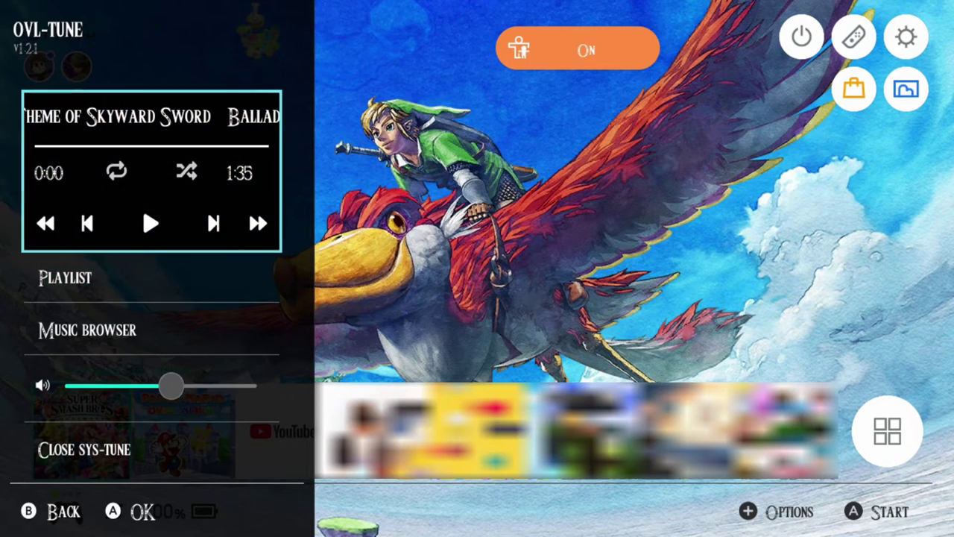
Switch playback to 1.37 Skyloft Bazaar Medley and lower the music volume to about a fifth of the slider.
key("Left")
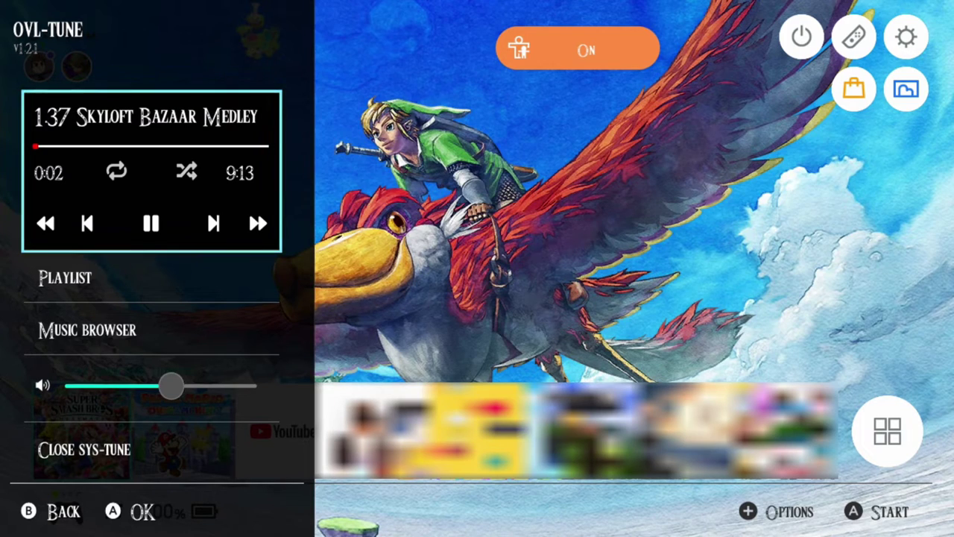
key("Down")
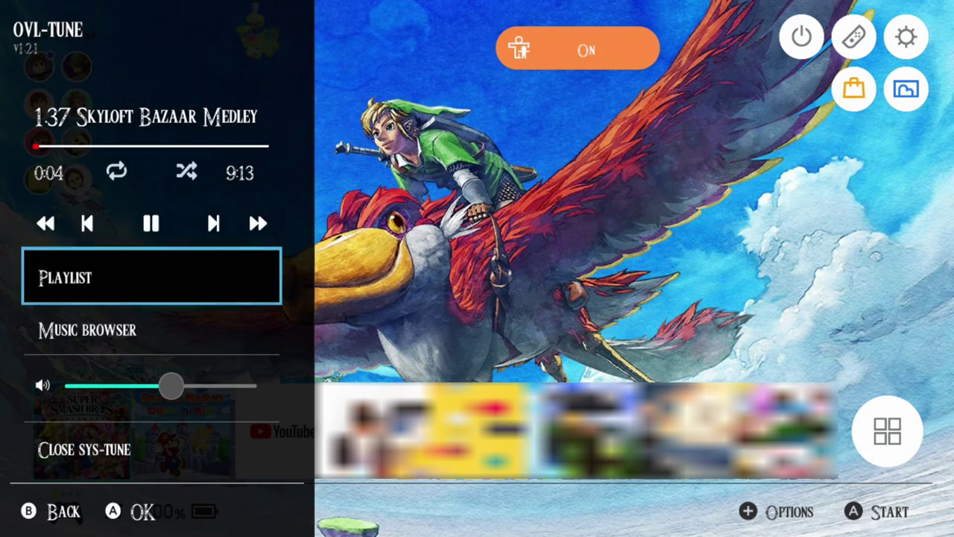
key("Down")
key("Down")
key("Left")
key("Left")
key("Left")
key("Left")
key("Left")
key("Left")
key("Left")
key("Left")
key("Left")
key("Left")
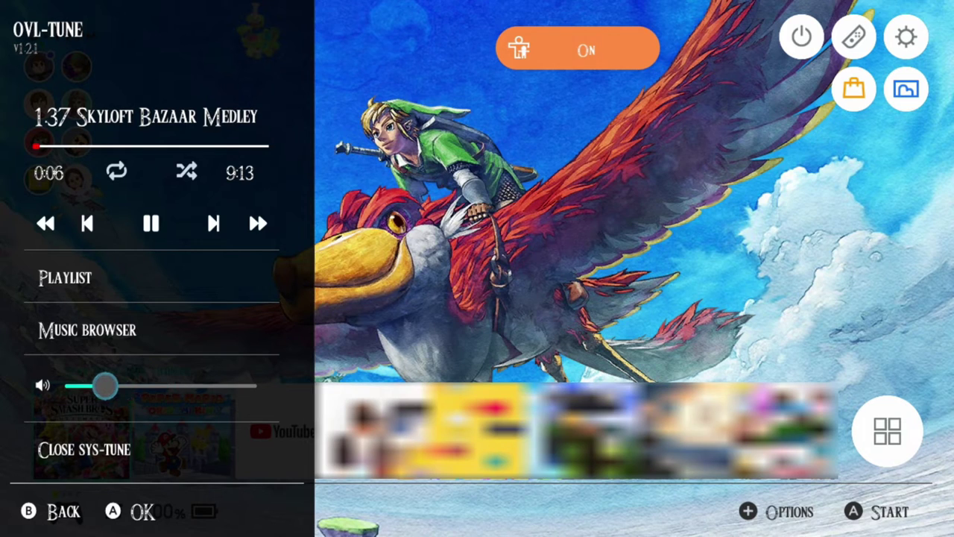
key("Right")
Close the overlay and highlight Super Smash Bros. Ultimate on the home screen.
key("Escape")
key("Escape")
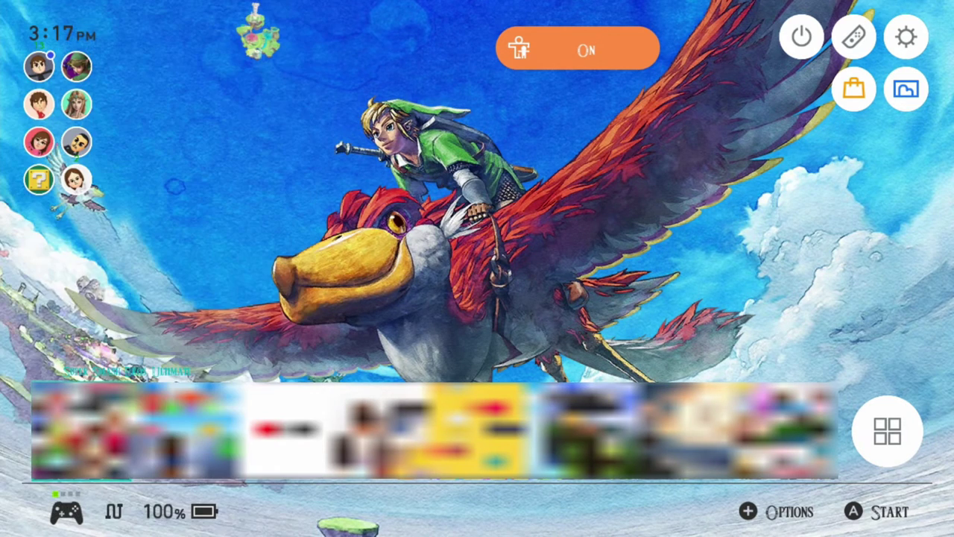
key("Right")
key("Left")
key("Left")
key("Left")
key("Left")
key("Left")
key("Left")
key("Left")
key("Left")
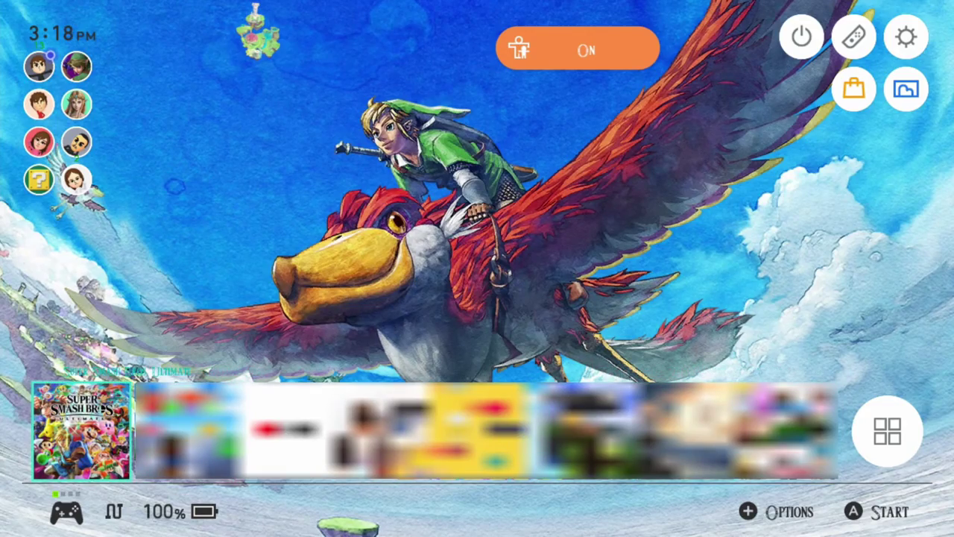
Launch Super Smash Bros. Ultimate and move the highlight around the tiles of its main menu.
key("Return")
key("Escape")
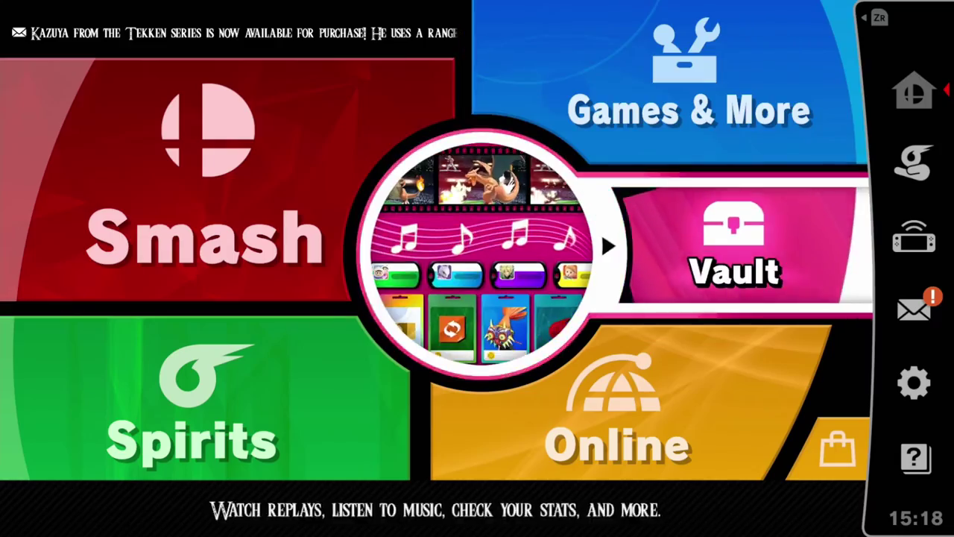
key("Left")
key("Down")
key("Up")
key("Right")
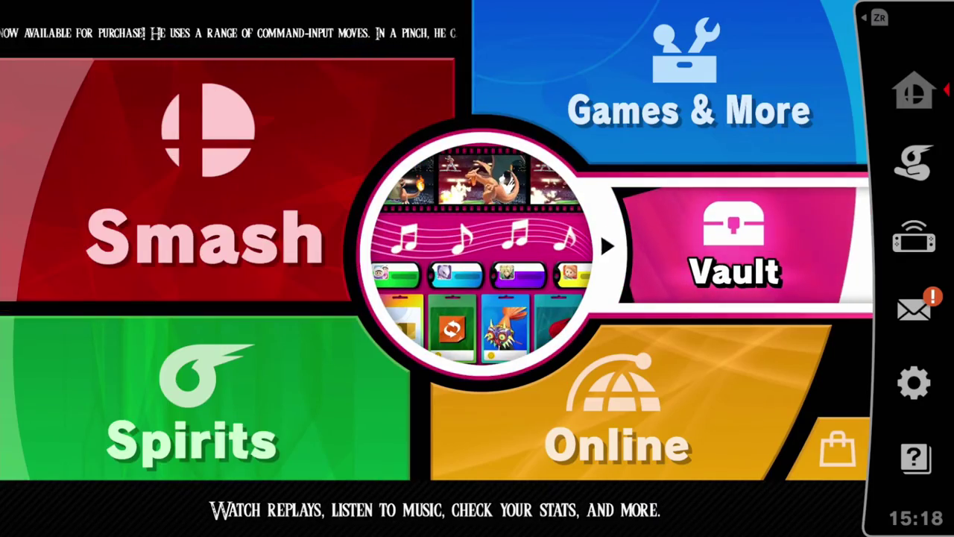
key("Down")
key("Left")
key("Right")
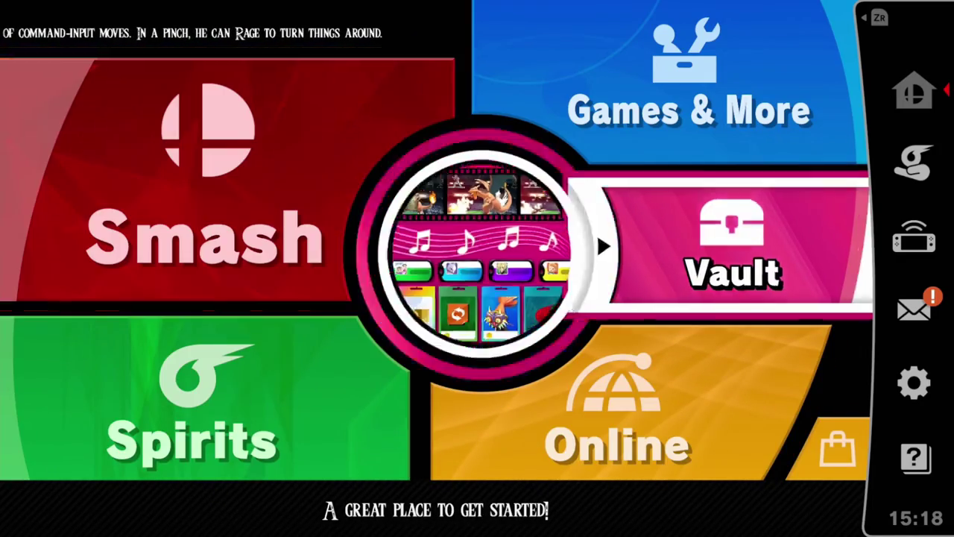
key("Down")
Return to the home screen and close the running Super Smash Bros. Ultimate software.
key("Home")
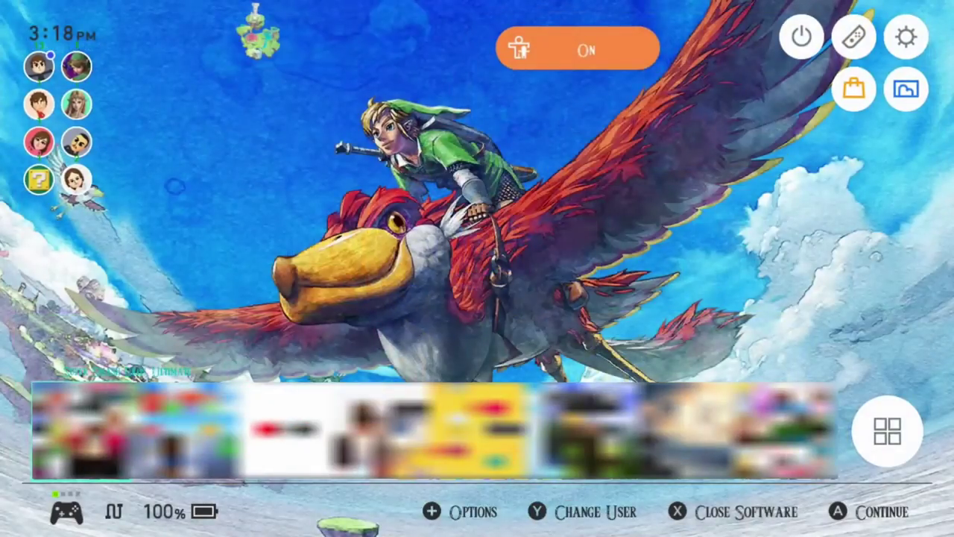
key("x")
key("Return")
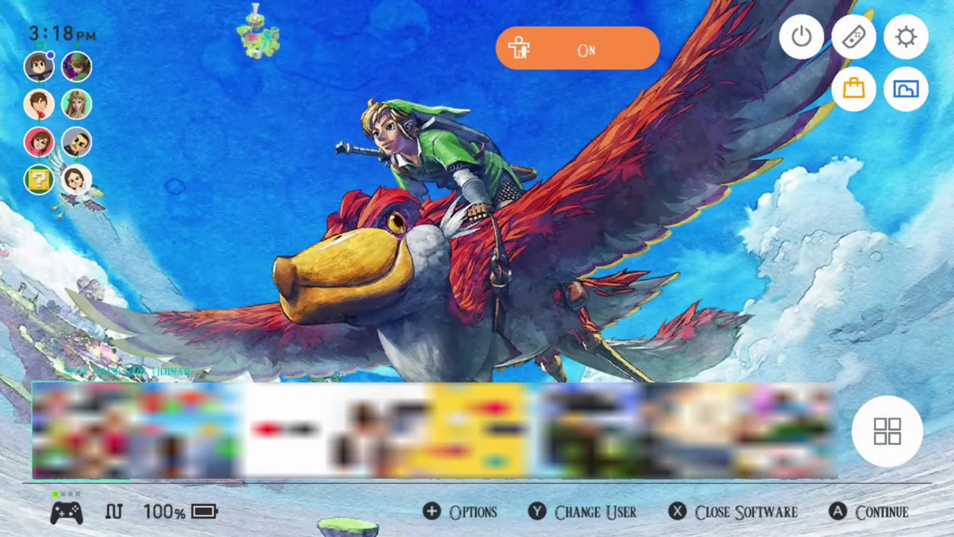
key("Left")
key("Left")
key("Left")
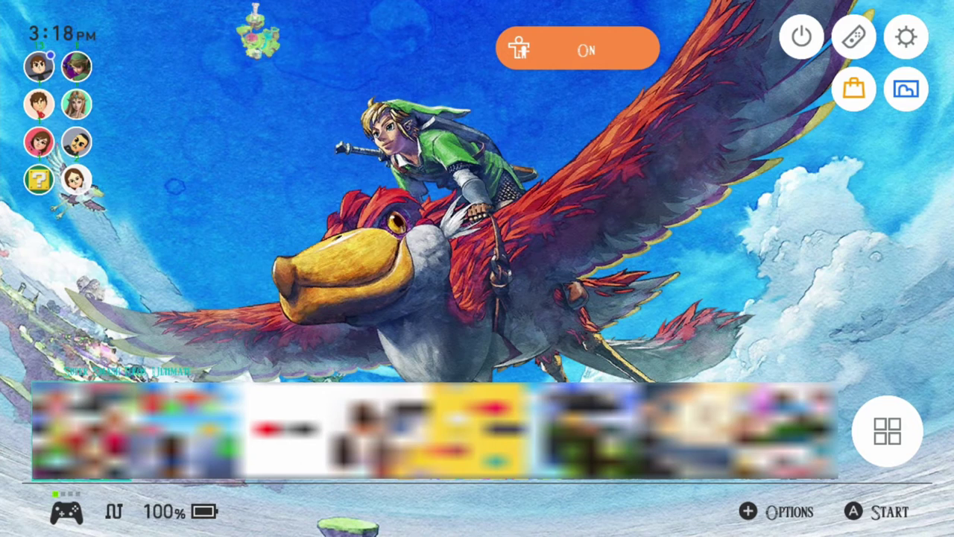
key("Right")
key("Right")
key("Right")
key("Up")
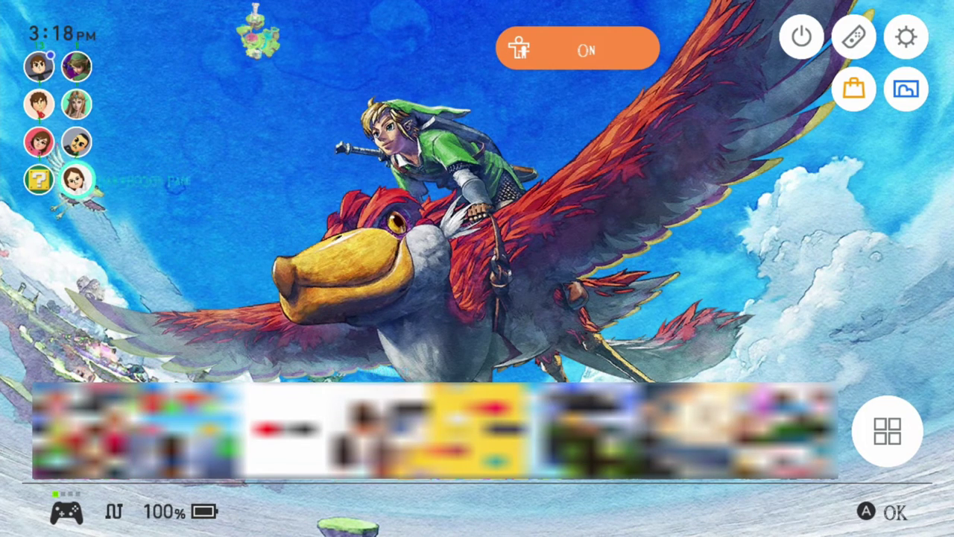
key("Down")
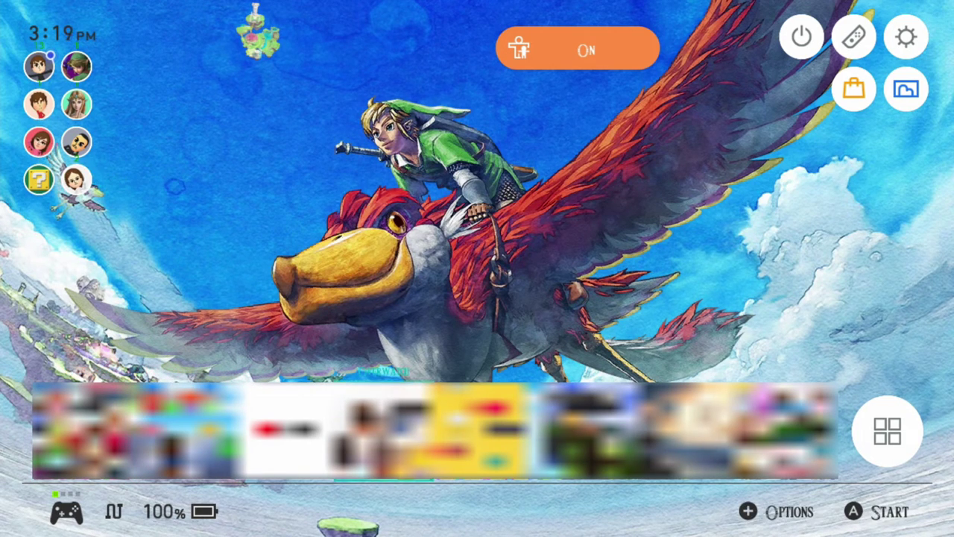
Bring up the Tesla overlay menu over the home screen.
key("ctrl+Down")
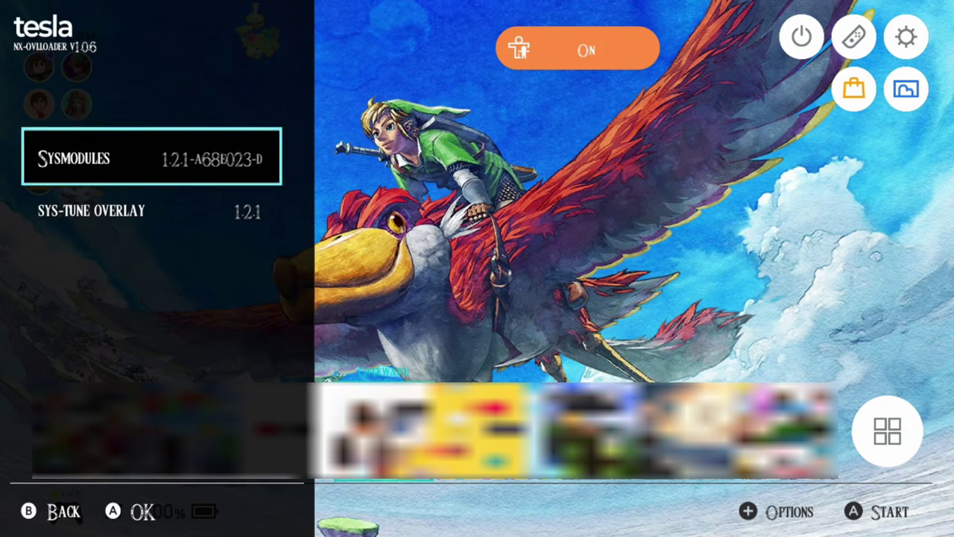